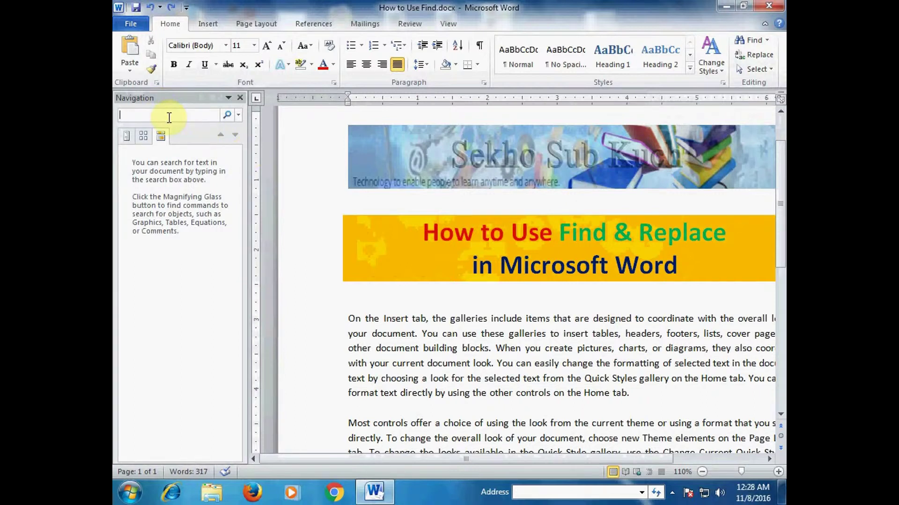
- Search the document for "charts" and bring the highlighted matches into view
{"action": "type", "text": "chart"}
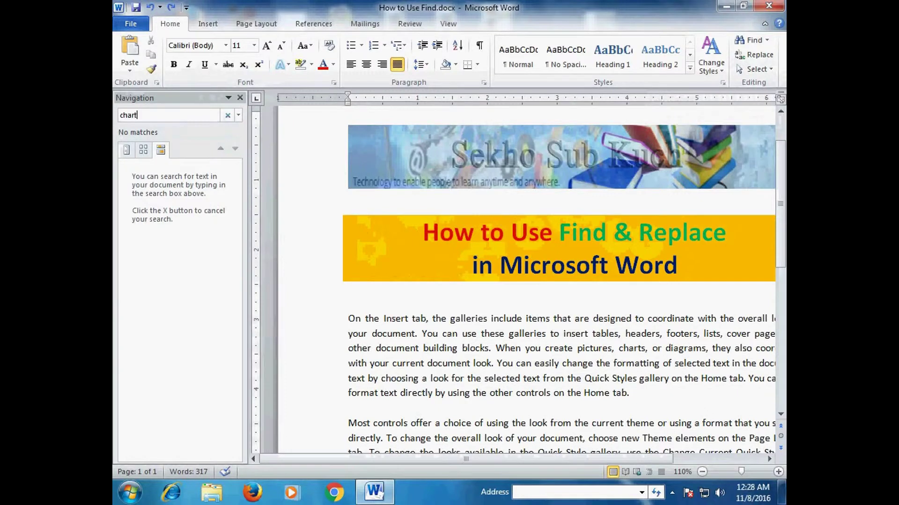
{"action": "type", "text": "s"}
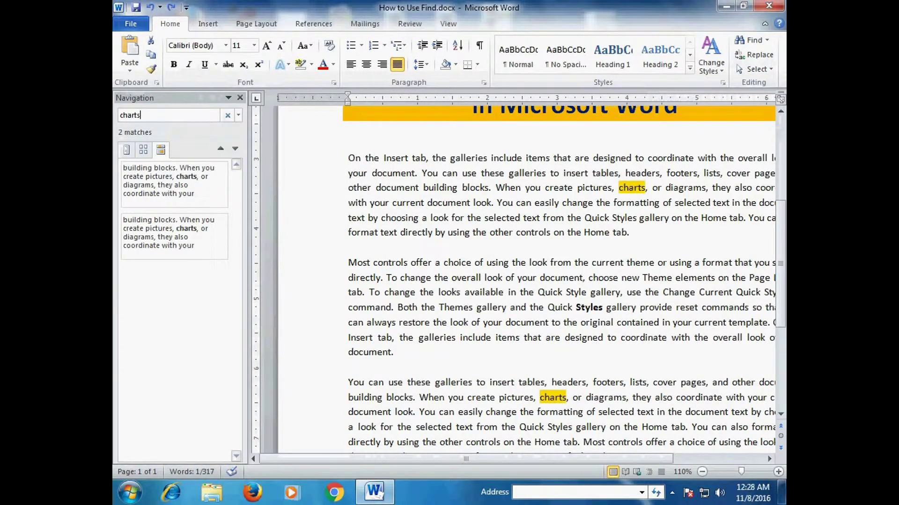
{"action": "left_click_drag", "start_coordinate": [556, 457], "coordinate": [607, 470]}
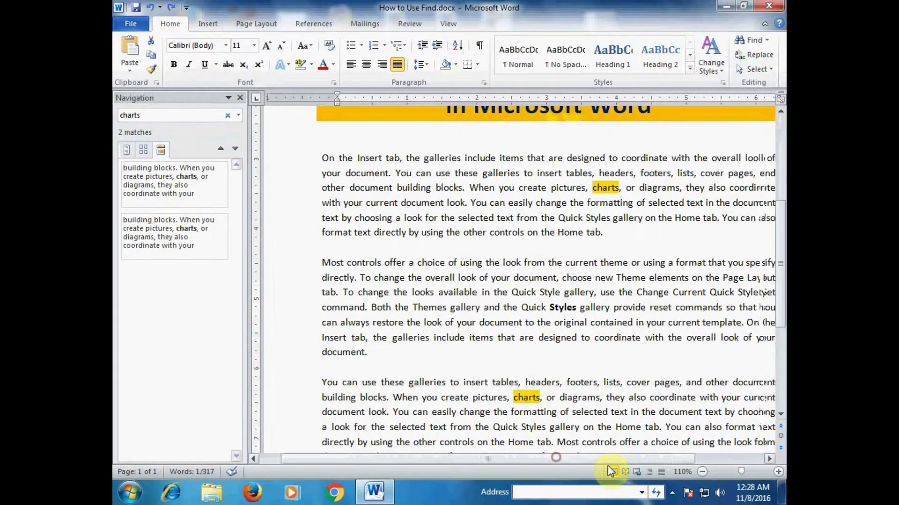
{"action": "mouse_move", "coordinate": [780, 283]}
{"action": "left_mouse_down"}
{"action": "mouse_move", "coordinate": [782, 328]}
{"action": "mouse_move", "coordinate": [783, 290]}
{"action": "left_mouse_up"}
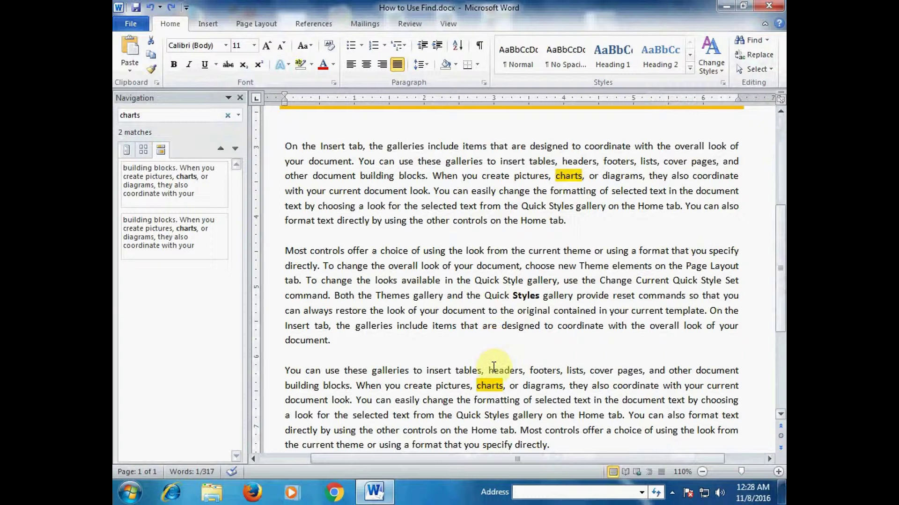
- Replace the search term to look for "tables" throughout the document
{"action": "left_click", "coordinate": [121, 115]}
{"action": "double_click", "coordinate": [147, 116]}
{"action": "type", "text": "tables"}
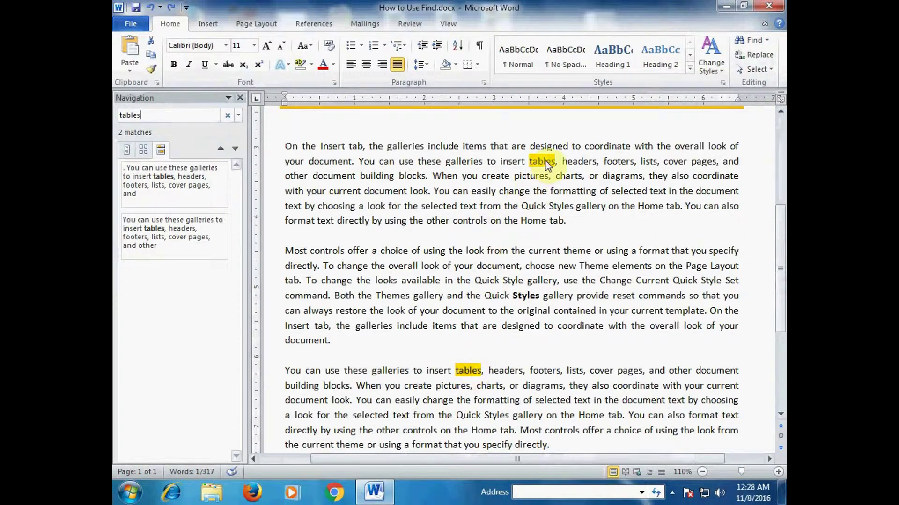
- Search the document for "styles", inspect the bold occurrence in the second paragraph, and clear the search
{"action": "left_click", "coordinate": [159, 115]}
{"action": "type", "text": "styles"}
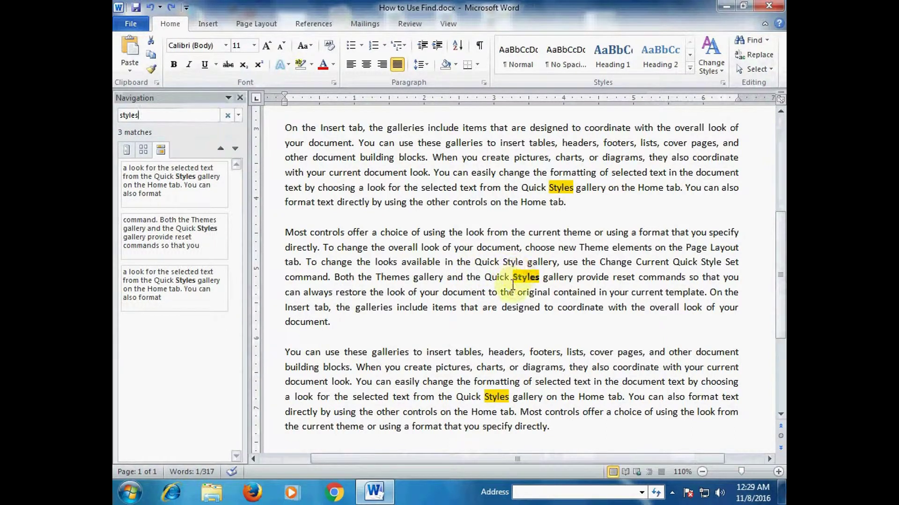
{"action": "left_click_drag", "start_coordinate": [514, 277], "coordinate": [537, 277]}
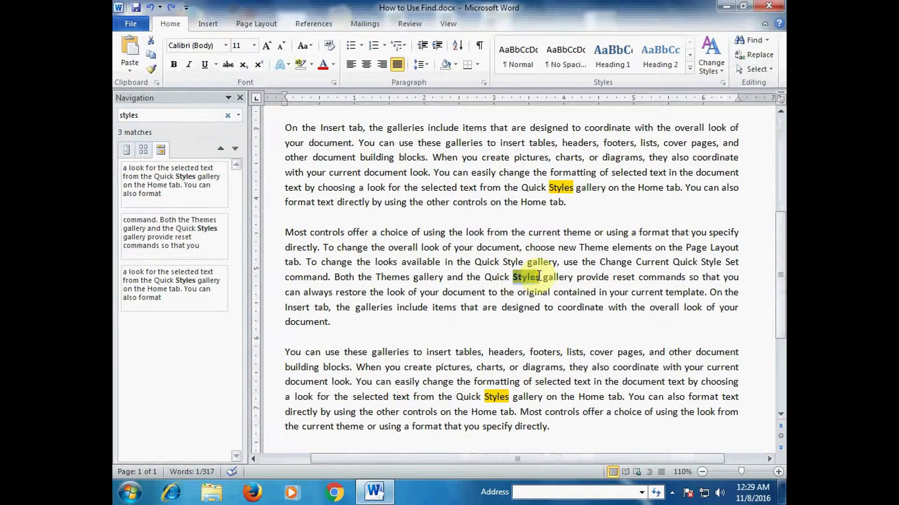
{"action": "left_click", "coordinate": [542, 277]}
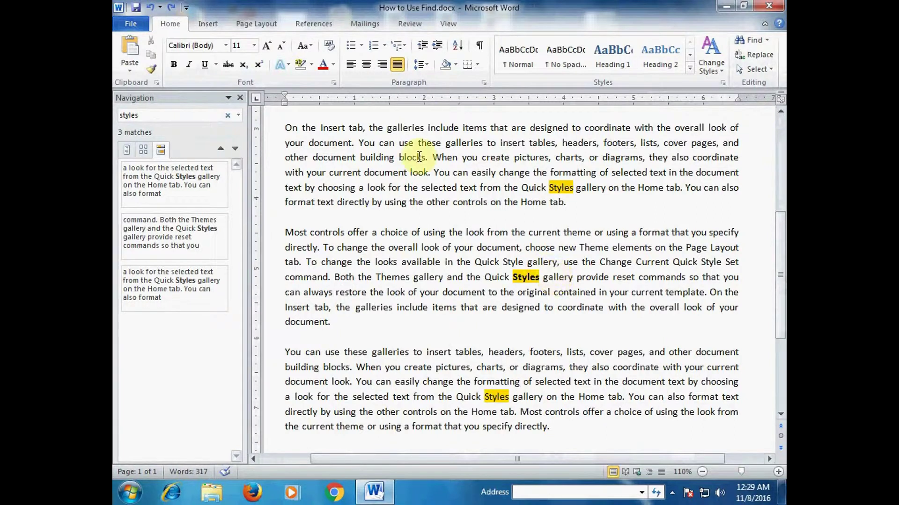
{"action": "left_click", "coordinate": [228, 116]}
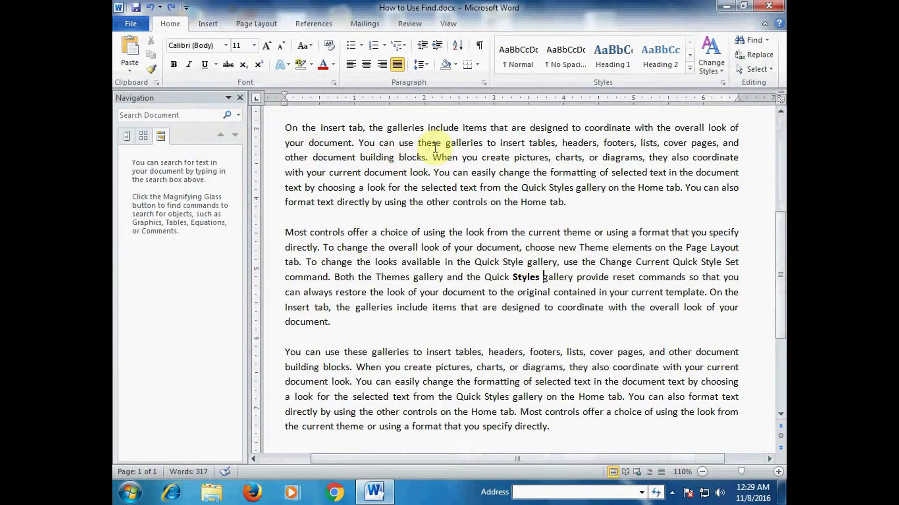
- Run an Advanced Find for "styles" restricted to the Bold font style and reveal the match behind the dialog
{"action": "left_click", "coordinate": [768, 41]}
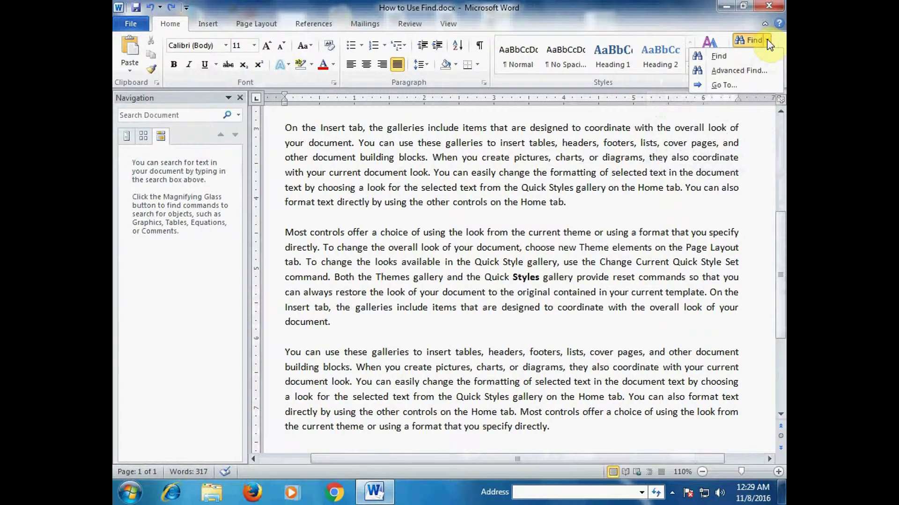
{"action": "left_click", "coordinate": [741, 68]}
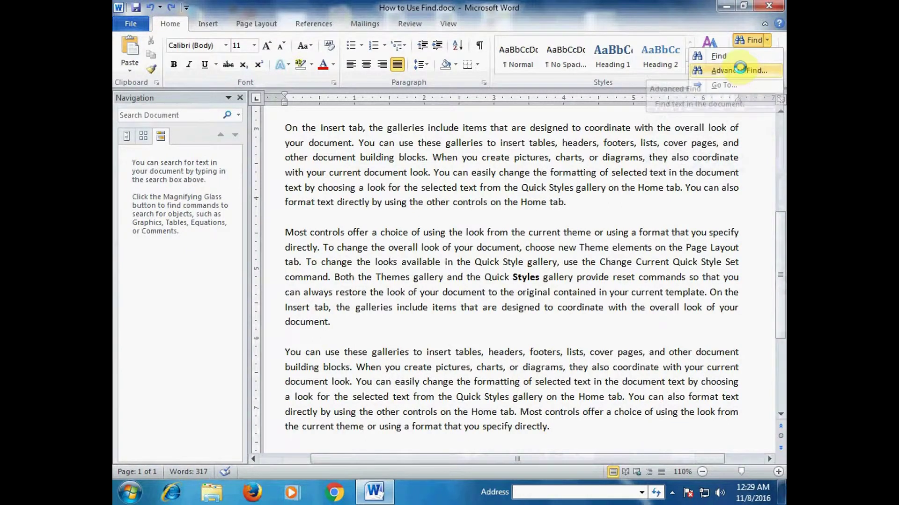
{"action": "left_click_drag", "start_coordinate": [431, 189], "coordinate": [357, 54]}
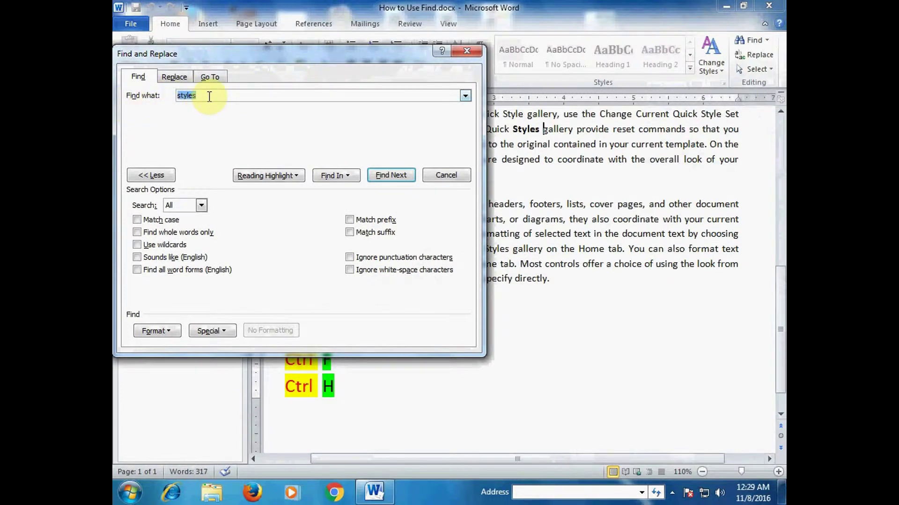
{"action": "left_click", "coordinate": [176, 332]}
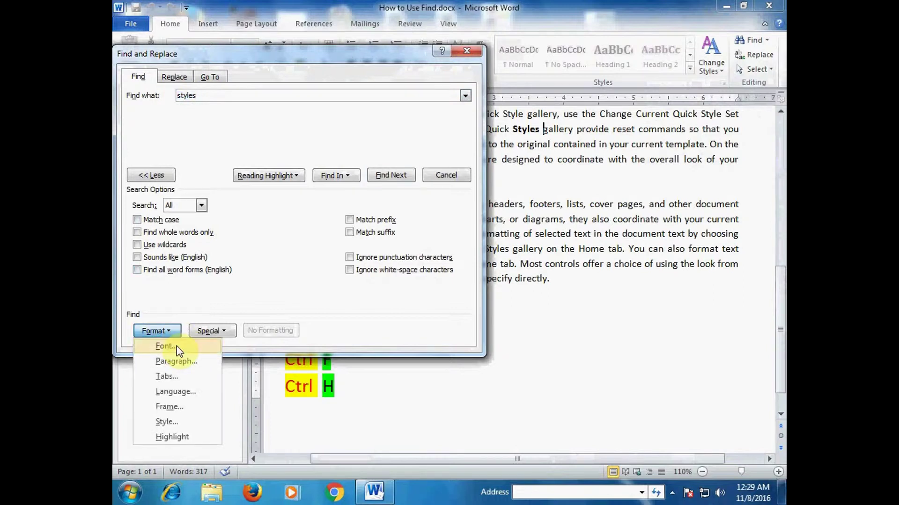
{"action": "left_click", "coordinate": [176, 346]}
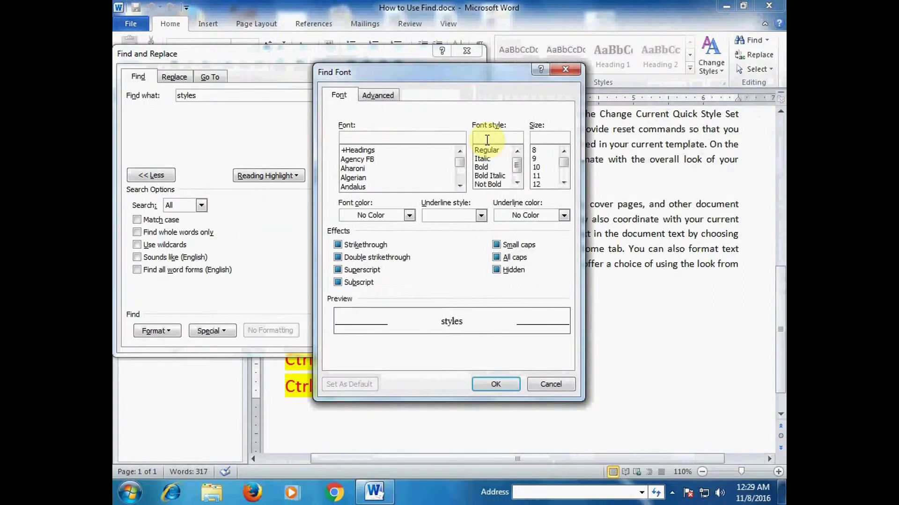
{"action": "left_click", "coordinate": [482, 167]}
{"action": "left_click", "coordinate": [495, 384]}
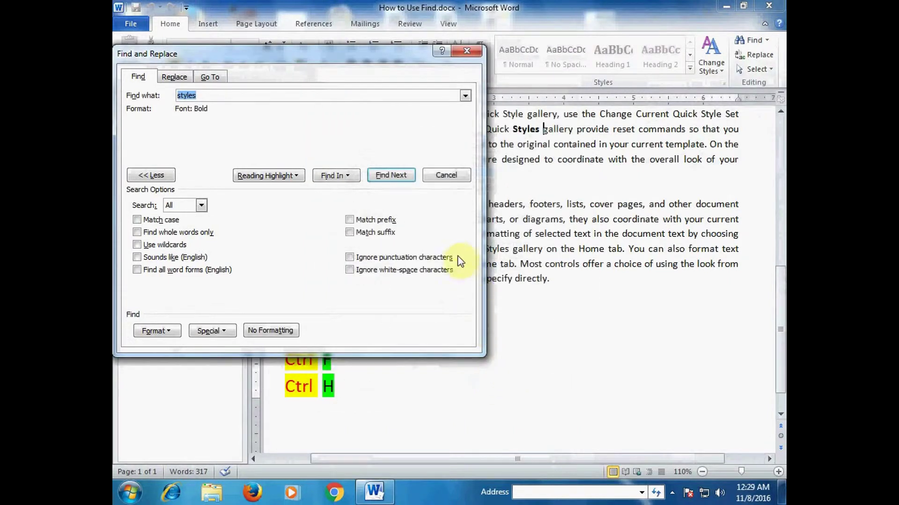
{"action": "left_click", "coordinate": [397, 175]}
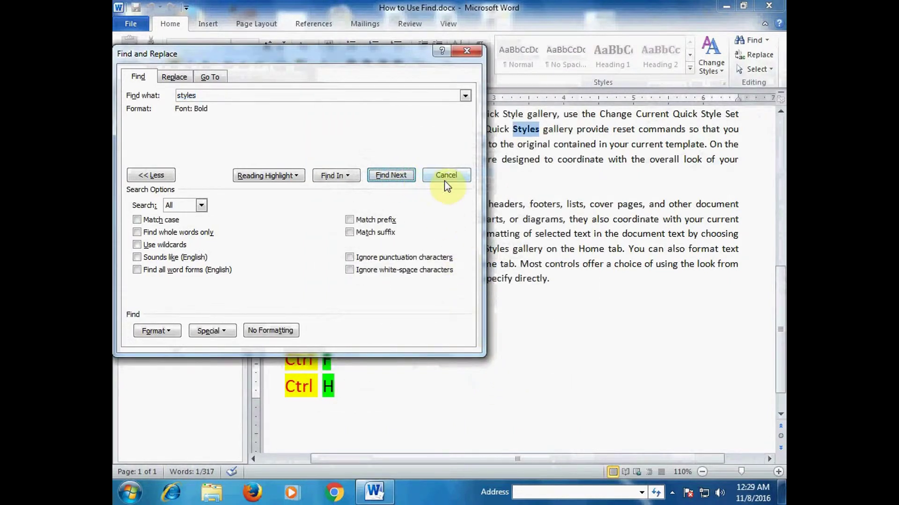
{"action": "left_click_drag", "start_coordinate": [396, 58], "coordinate": [505, 250]}
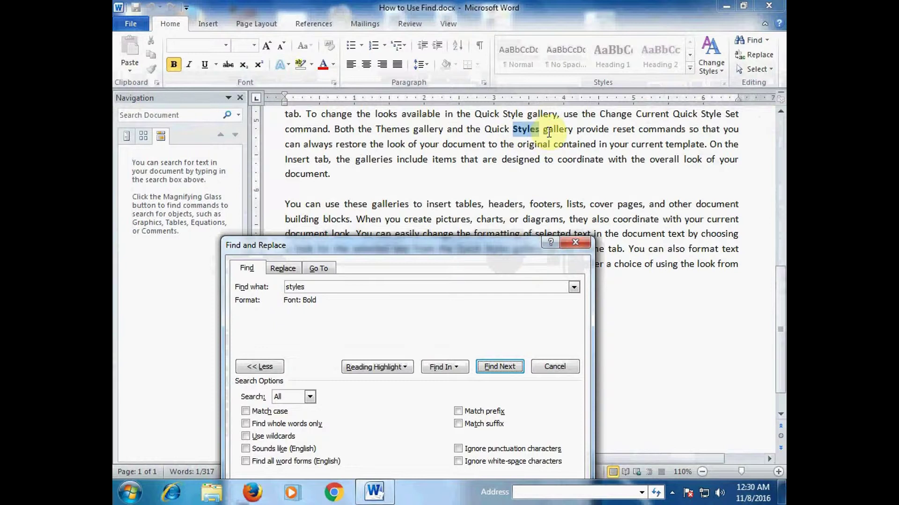
{"action": "left_click_drag", "start_coordinate": [471, 248], "coordinate": [376, 94]}
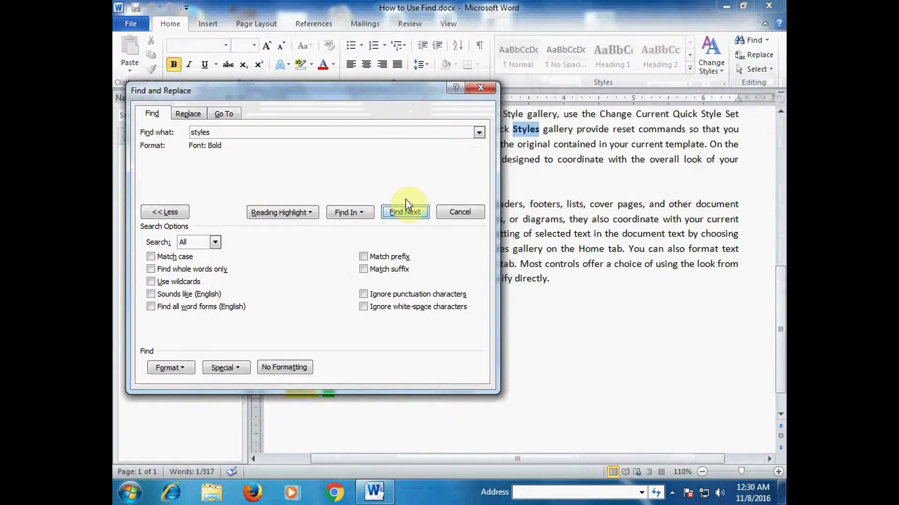
{"action": "left_click", "coordinate": [167, 367]}
{"action": "left_click", "coordinate": [206, 262]}
{"action": "left_click", "coordinate": [487, 150]}
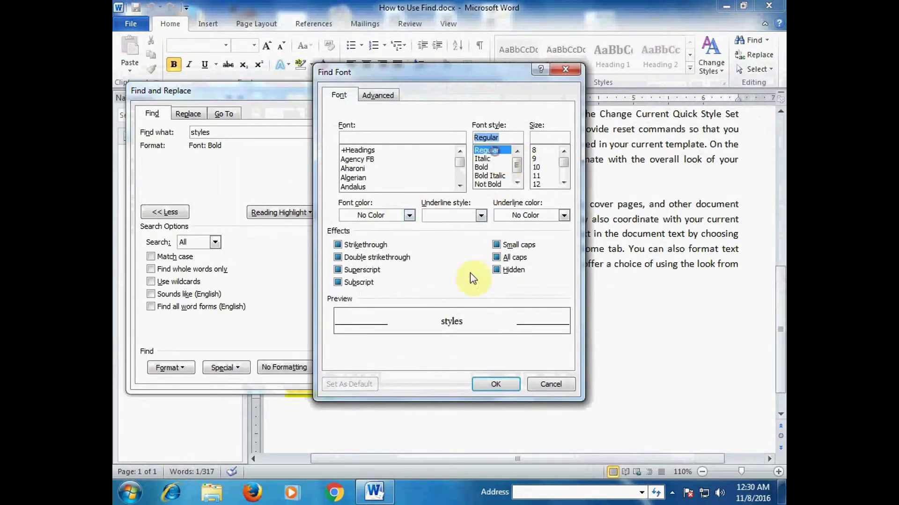
{"action": "left_click", "coordinate": [494, 383]}
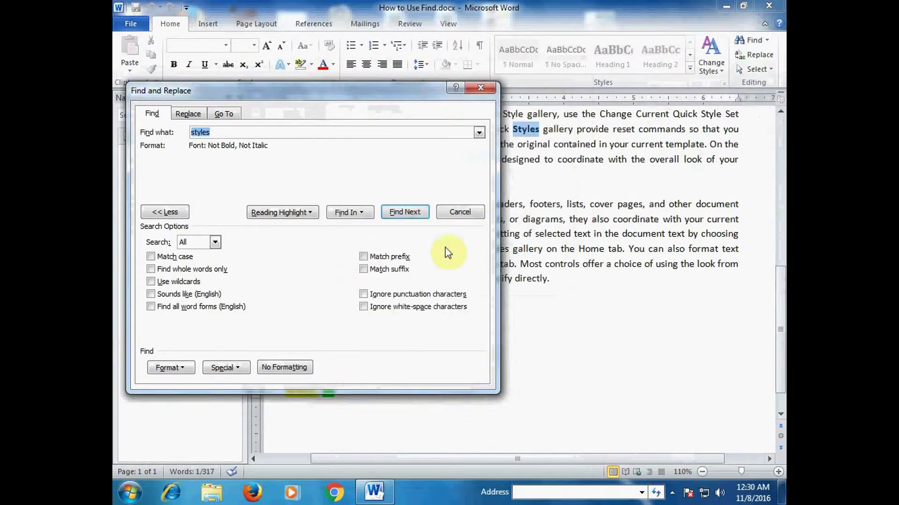
{"action": "left_click", "coordinate": [481, 88]}
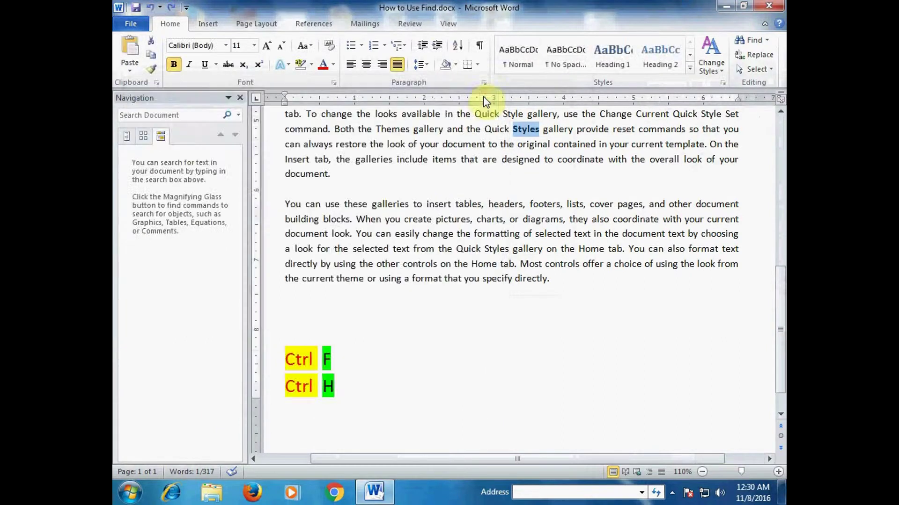
- Start a Replace operation on the document and set the replacement text's font style to Regular
{"action": "left_click_drag", "start_coordinate": [779, 320], "coordinate": [777, 264]}
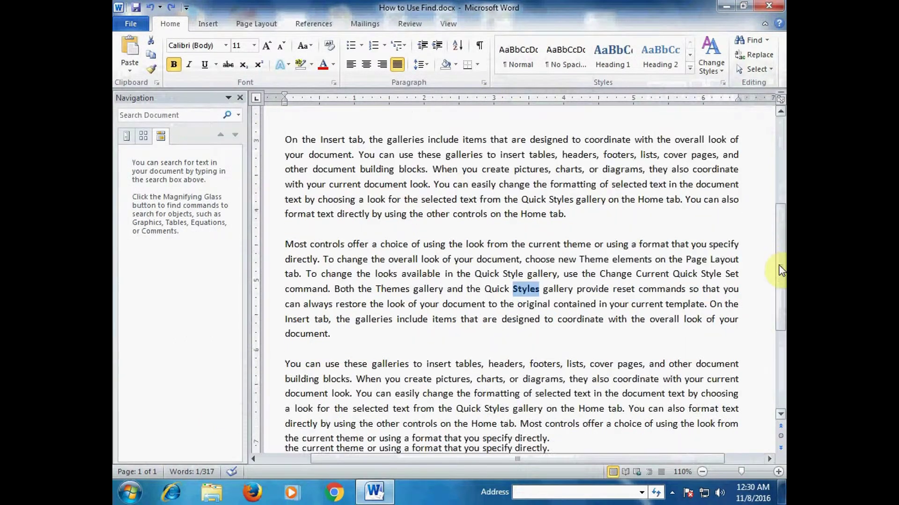
{"action": "left_click", "coordinate": [673, 246]}
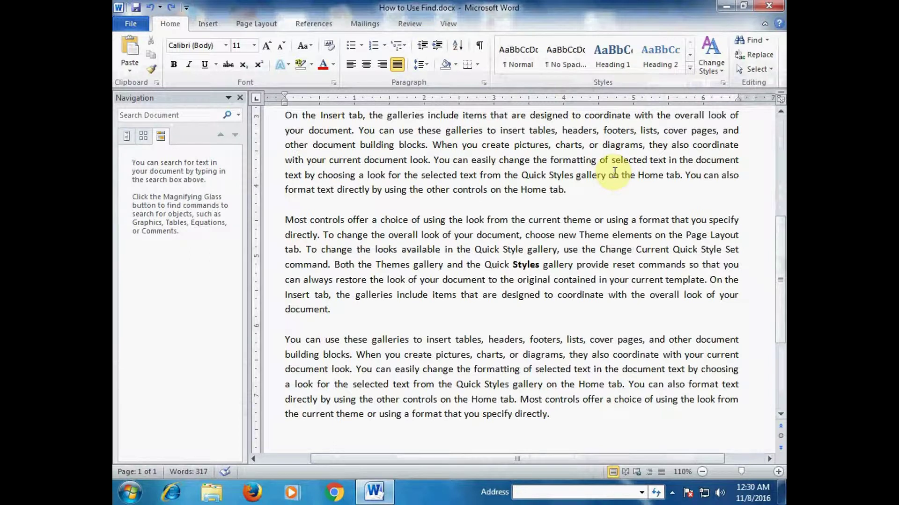
{"action": "left_click", "coordinate": [757, 63]}
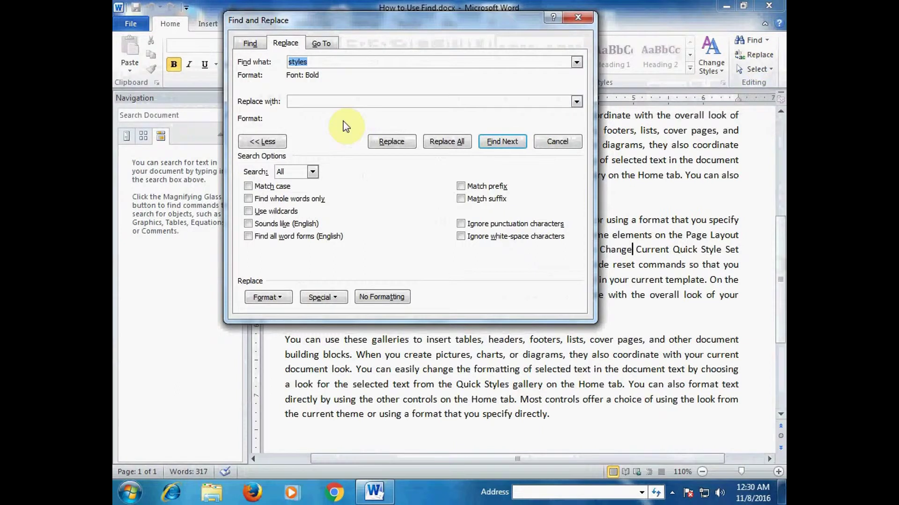
{"action": "left_click_drag", "start_coordinate": [357, 24], "coordinate": [326, 63]}
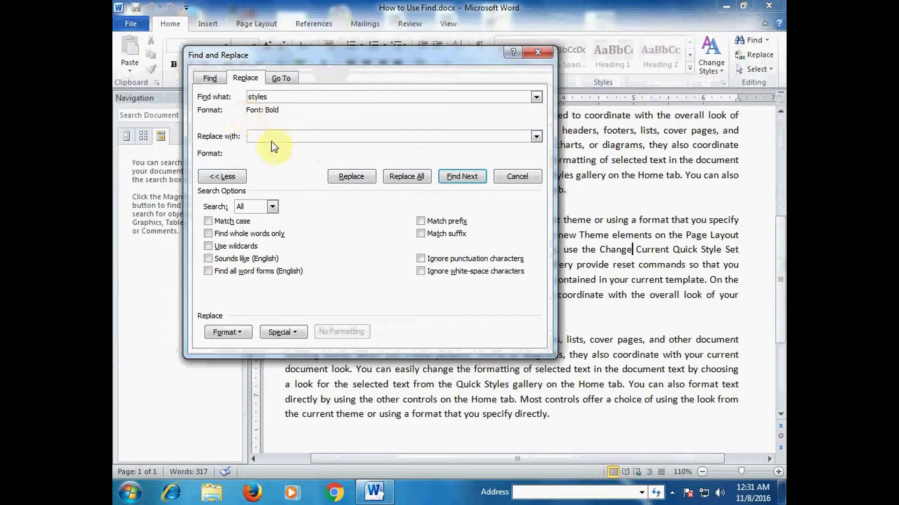
{"action": "left_click", "coordinate": [239, 331]}
{"action": "left_click", "coordinate": [259, 351]}
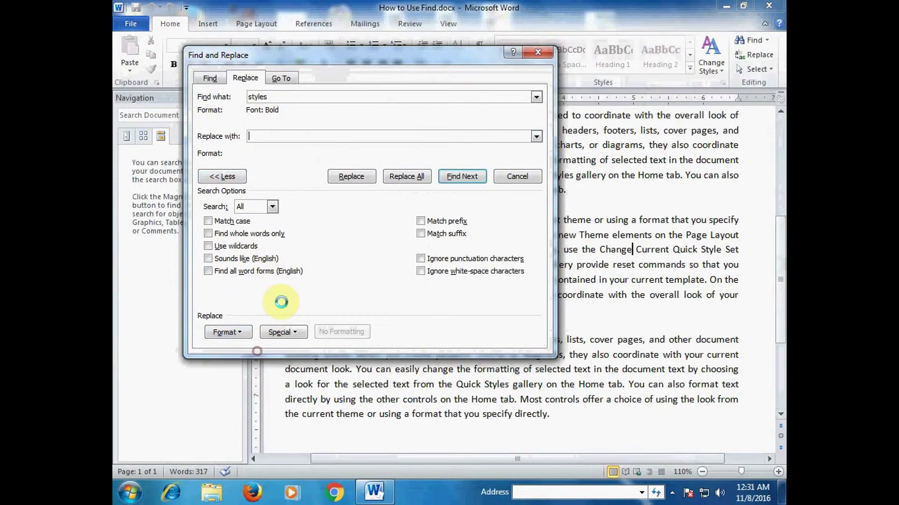
{"action": "left_click", "coordinate": [487, 184]}
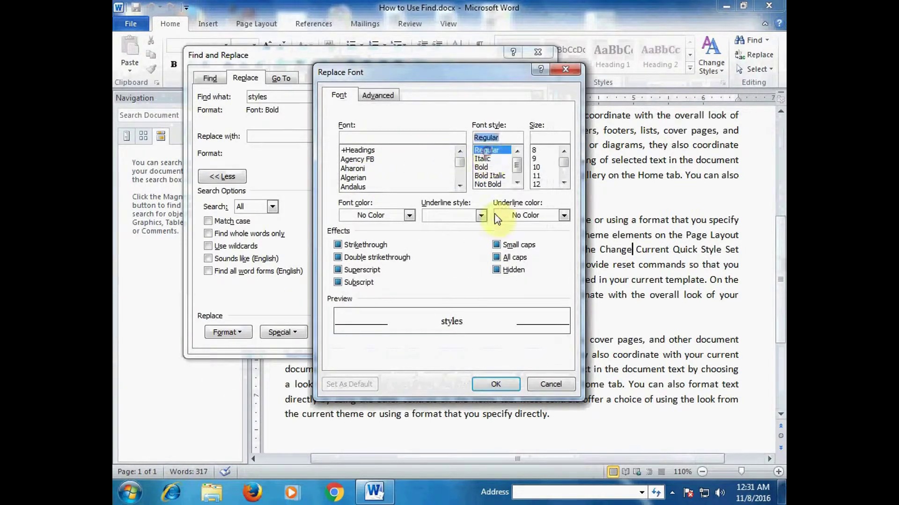
{"action": "left_click", "coordinate": [496, 384]}
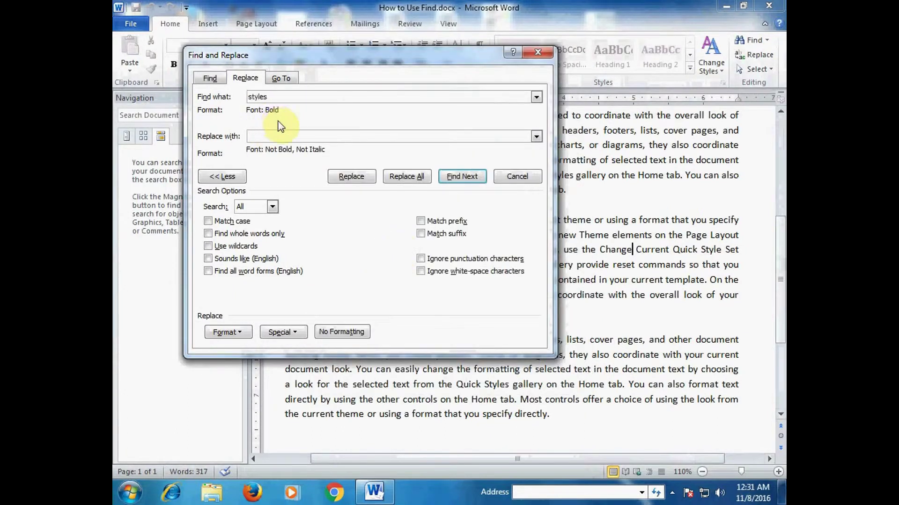
- Set the text to find to "charts" and its replacement to "line charts", keeping the replacement's font style Regular
{"action": "double_click", "coordinate": [258, 96]}
{"action": "type", "text": "charts"}
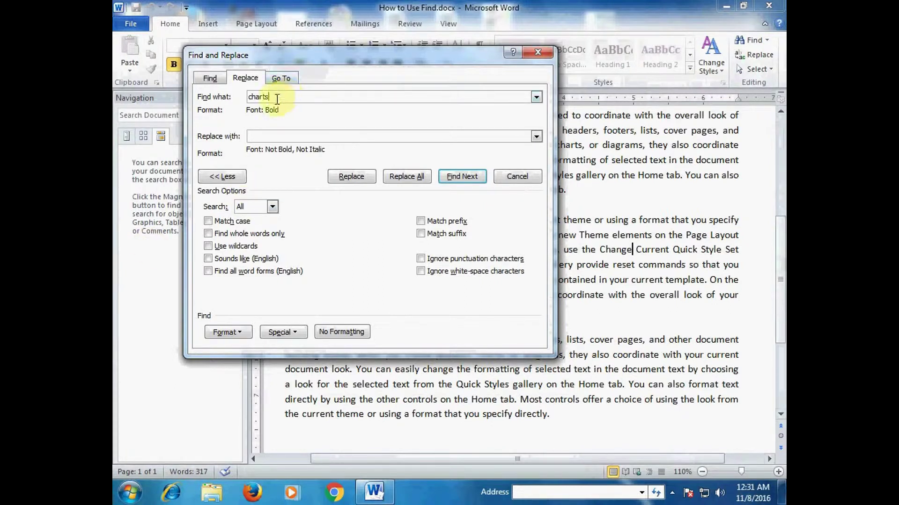
{"action": "left_click", "coordinate": [331, 137]}
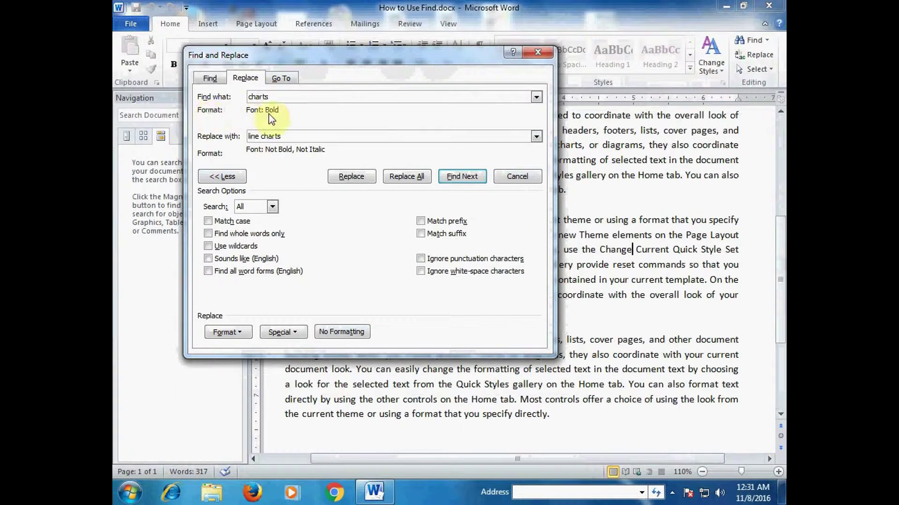
{"action": "left_click", "coordinate": [228, 332]}
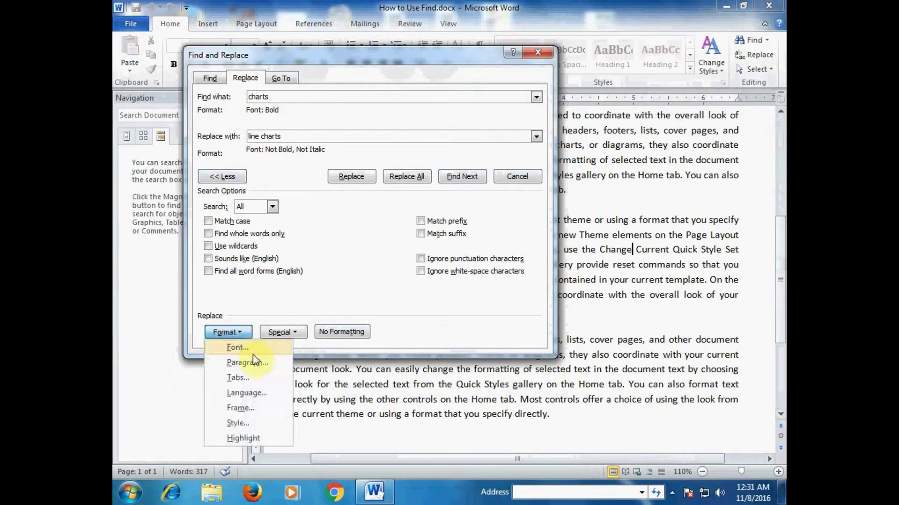
{"action": "left_click", "coordinate": [252, 352]}
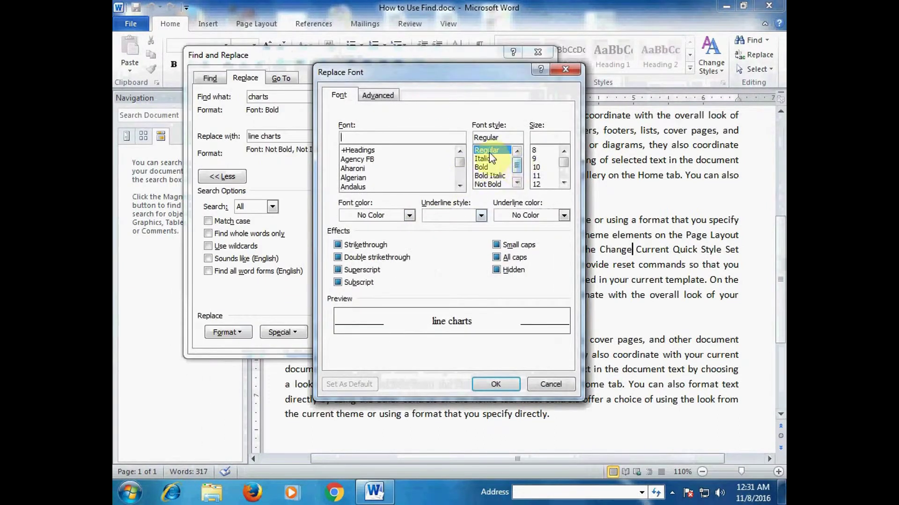
{"action": "left_click", "coordinate": [495, 384]}
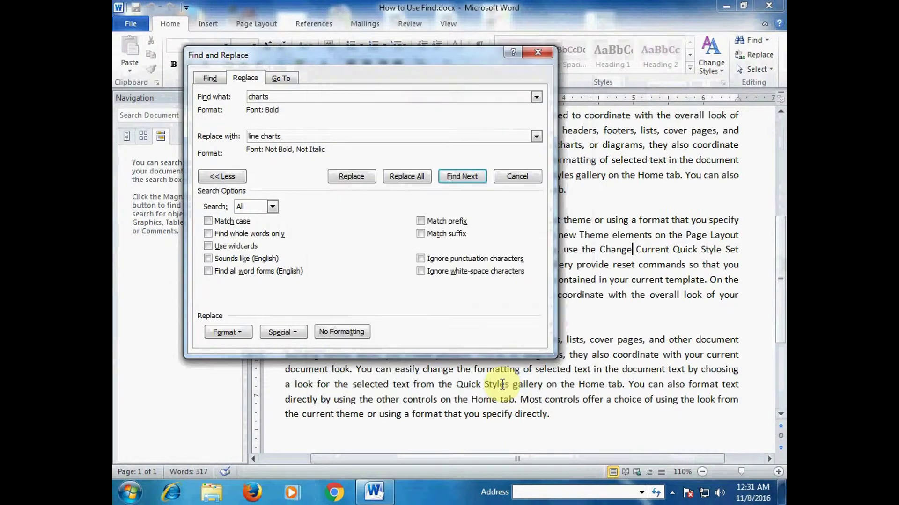
- Set the font style of the search text "charts" to Regular
{"action": "left_click", "coordinate": [299, 91]}
{"action": "left_click", "coordinate": [240, 333]}
{"action": "left_click", "coordinate": [241, 349]}
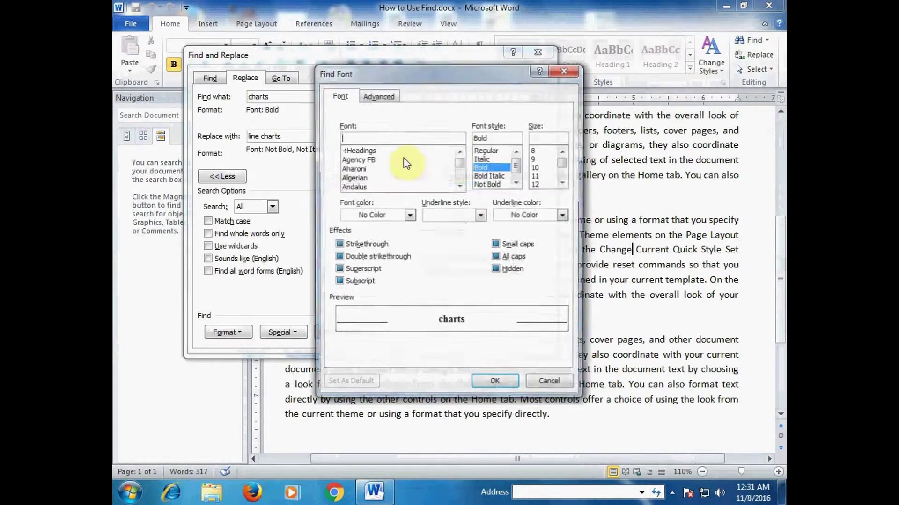
{"action": "left_click", "coordinate": [488, 149]}
{"action": "left_click", "coordinate": [509, 385]}
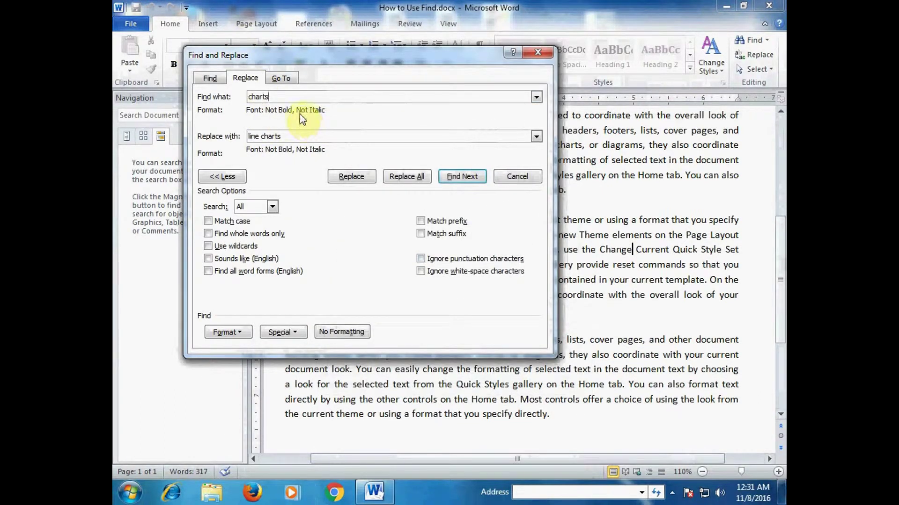
- Replace every occurrence of "charts" with "line charts" in the document, close the Find and Replace dialog and review the changed paragraphs
{"action": "left_click", "coordinate": [404, 178]}
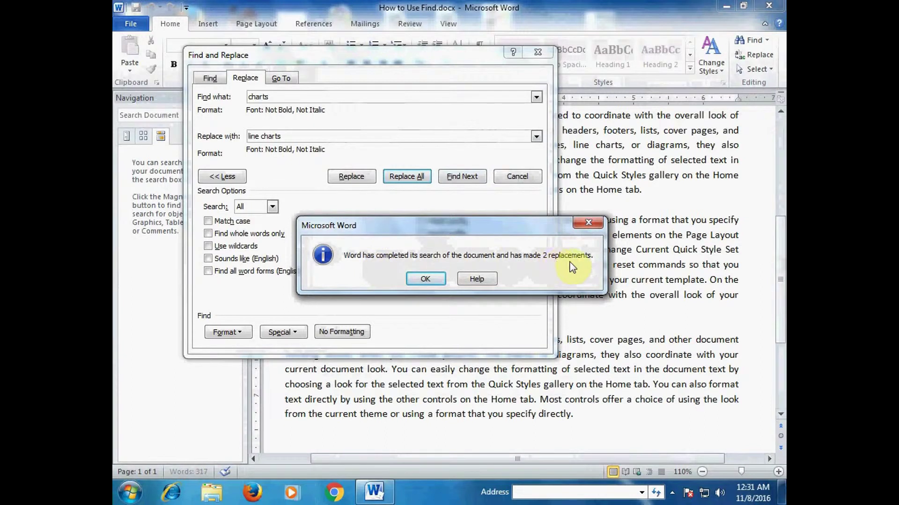
{"action": "left_click", "coordinate": [426, 280]}
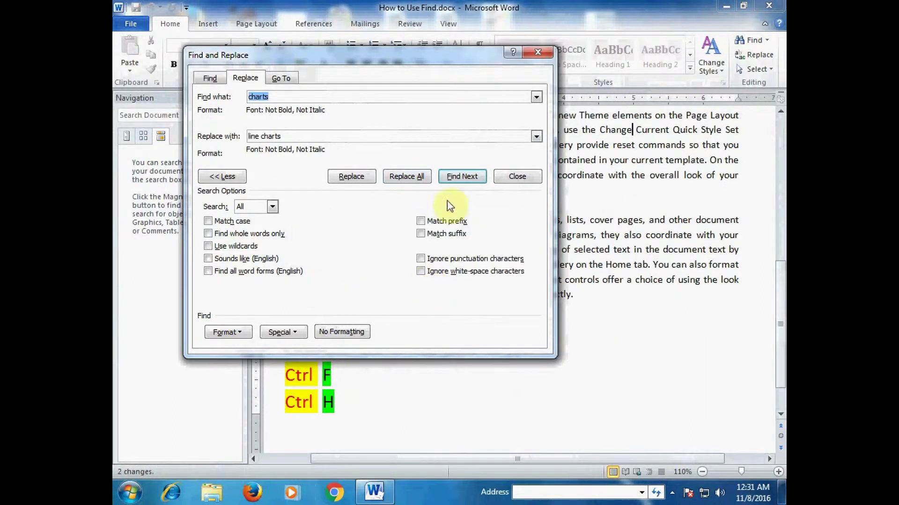
{"action": "left_click", "coordinate": [537, 52]}
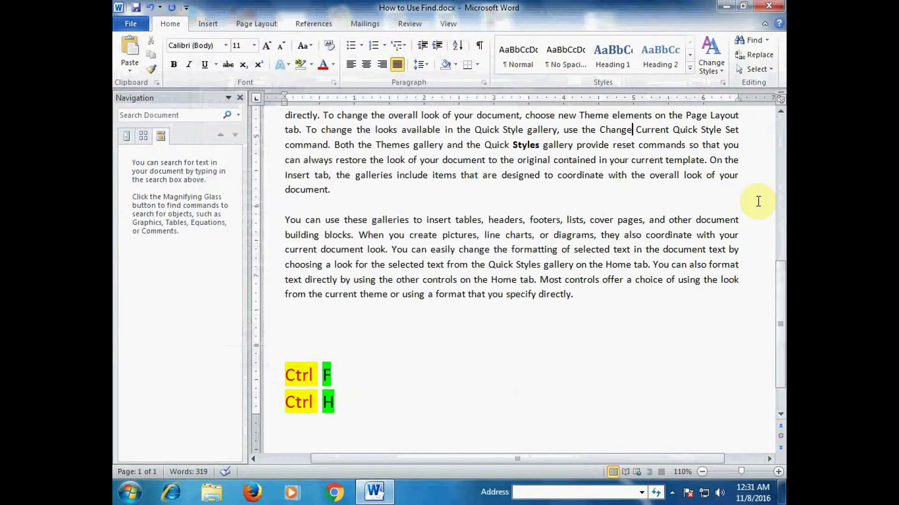
{"action": "left_click_drag", "start_coordinate": [779, 269], "coordinate": [776, 212]}
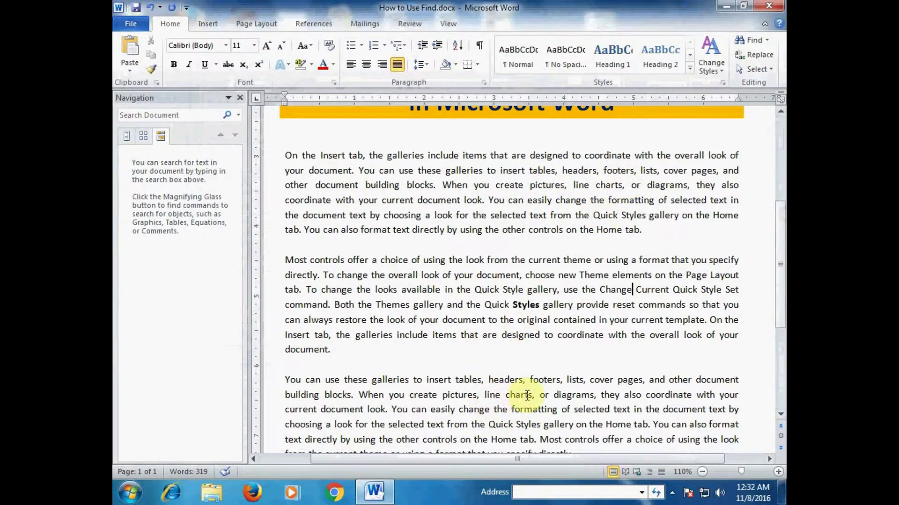
- Label the two shortcut lines below the last paragraph, adding "Find" after "Ctrl F" and "Replace" after "Ctrl H"
{"action": "left_click_drag", "start_coordinate": [781, 248], "coordinate": [781, 304]}
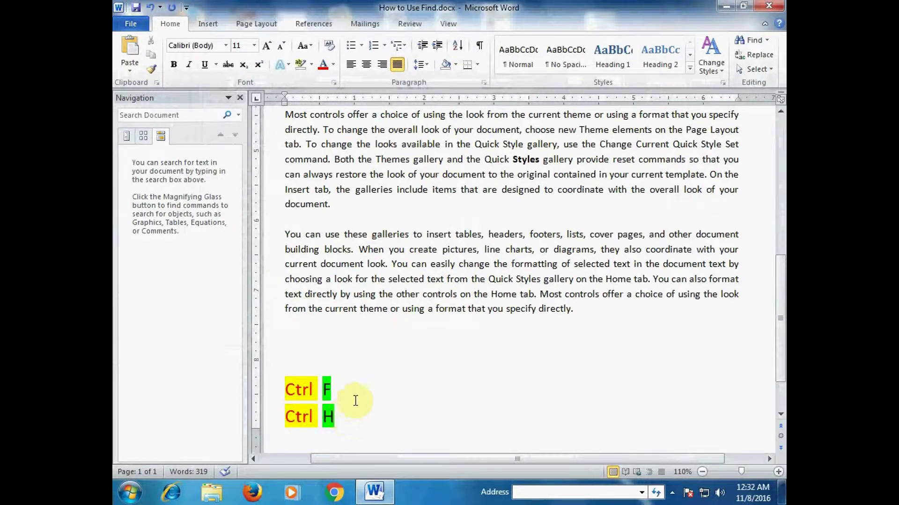
{"action": "left_click", "coordinate": [355, 386]}
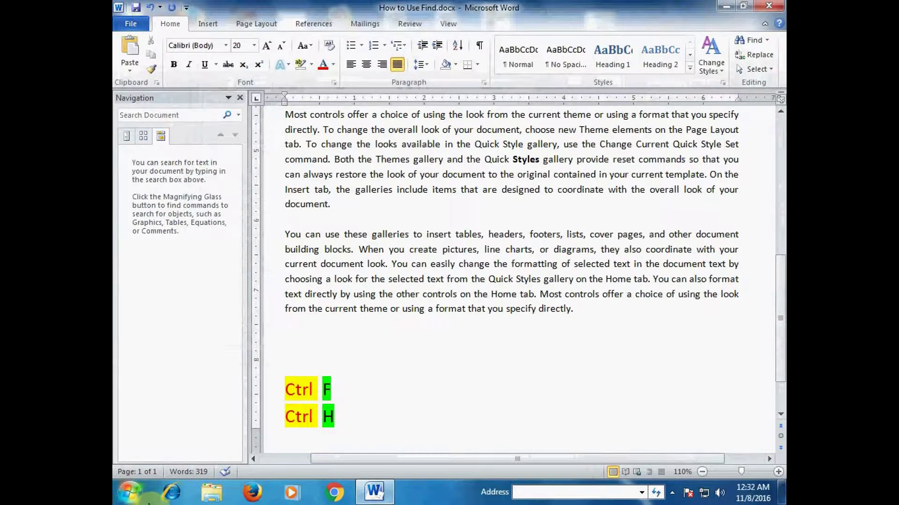
{"action": "type", "text": "Find"}
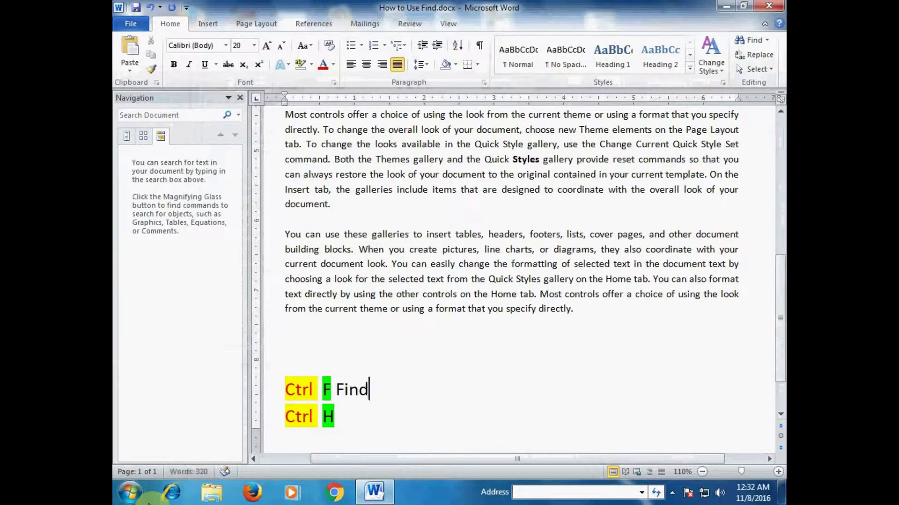
{"action": "key", "text": "Down"}
{"action": "type", "text": "Replace"}
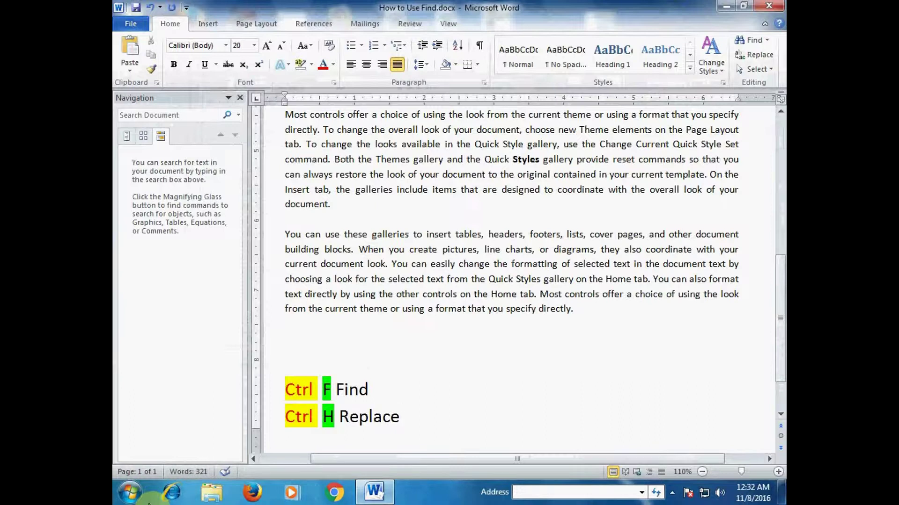
{"action": "left_click", "coordinate": [402, 323]}
{"action": "scroll", "coordinate": [404, 321], "scroll_direction": "up", "scroll_amount": 3}
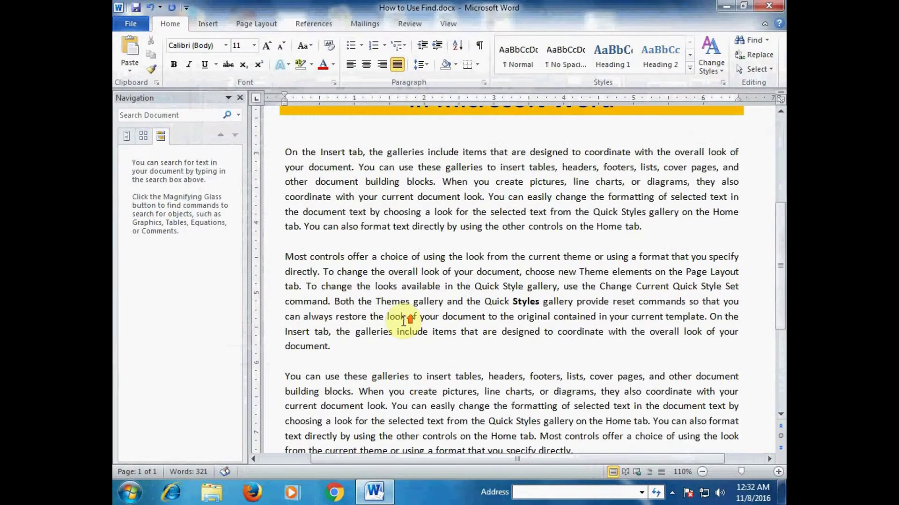
{"action": "scroll", "coordinate": [404, 321], "scroll_direction": "up", "scroll_amount": 2}
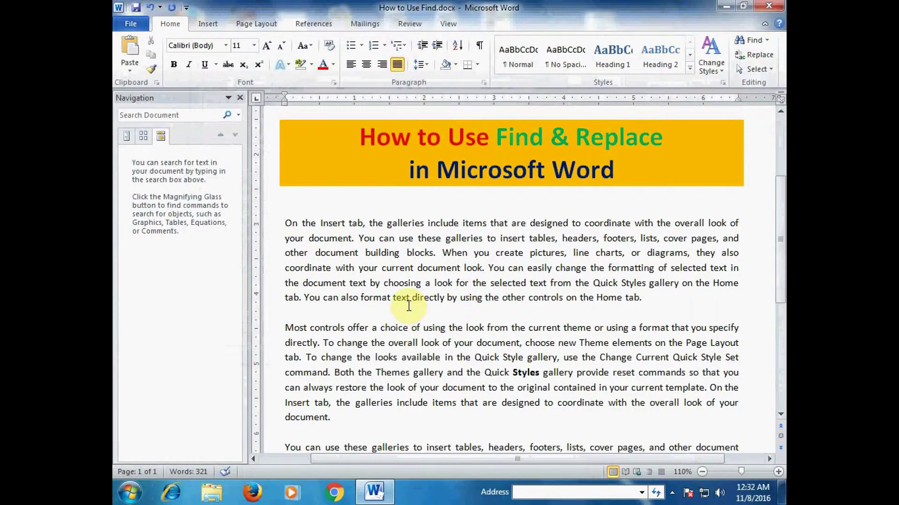
{"action": "scroll", "coordinate": [408, 305], "scroll_direction": "up", "scroll_amount": 2}
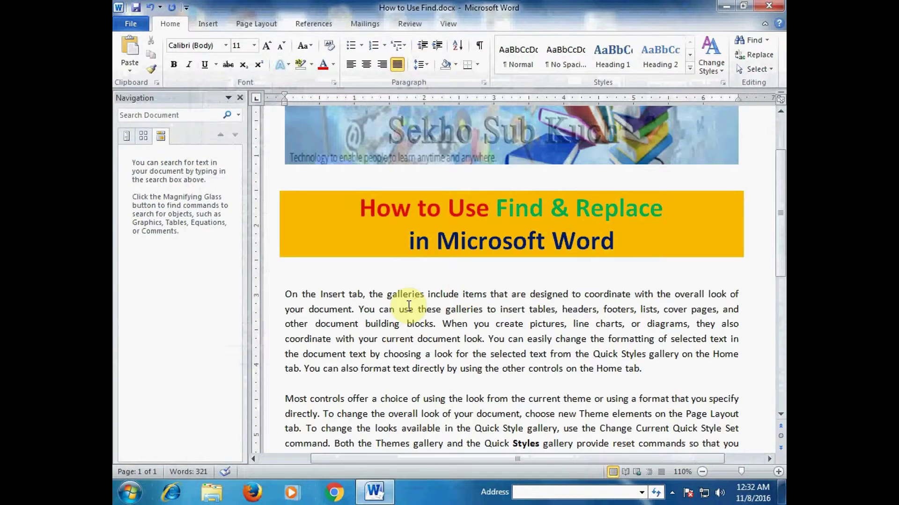